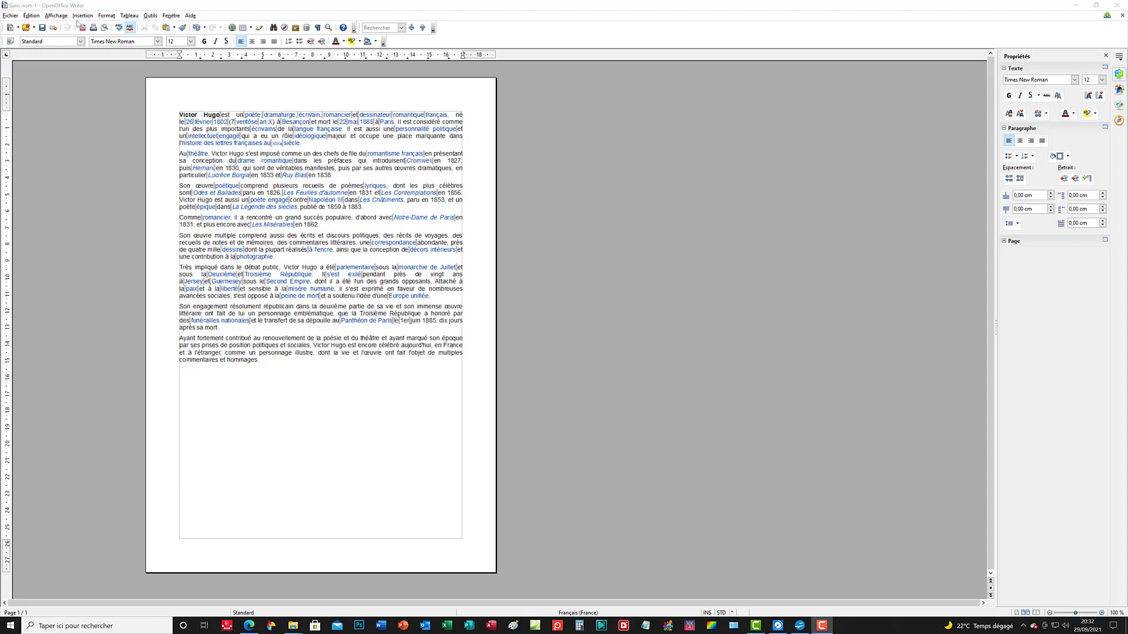
Step: Close the current document, discarding its changes, and create a new blank text document
click(9, 16)
click(47, 76)
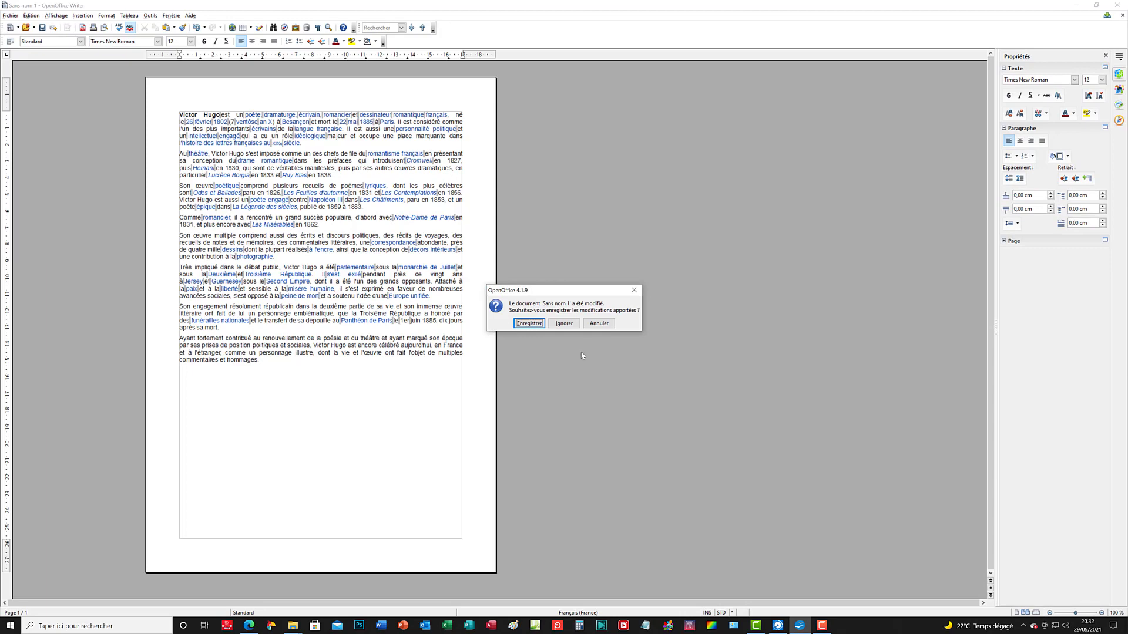
click(564, 323)
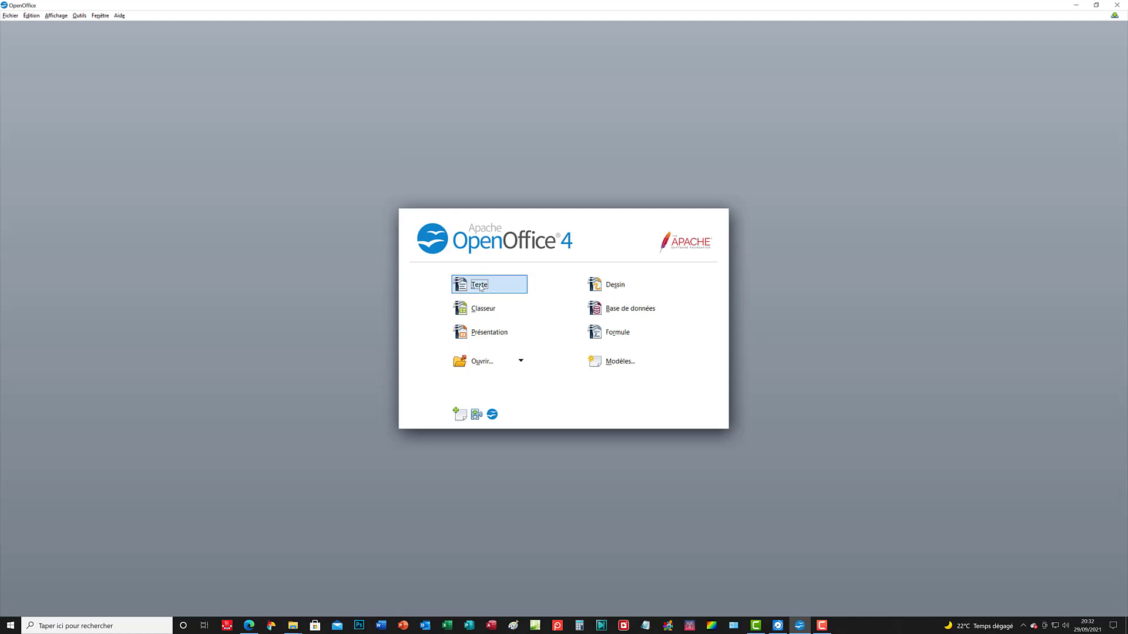
click(480, 286)
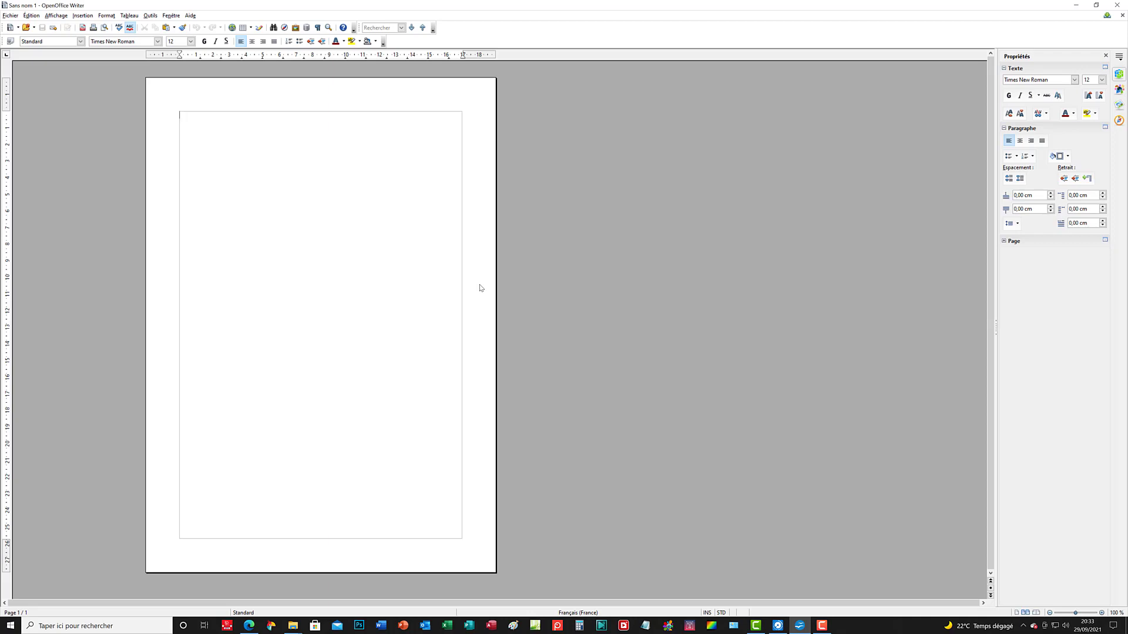
Step: Paste the copied Victor Hugo biography into the blank page and delete the "Écouter" link with its parentheses after the name
key(ctrl+v)
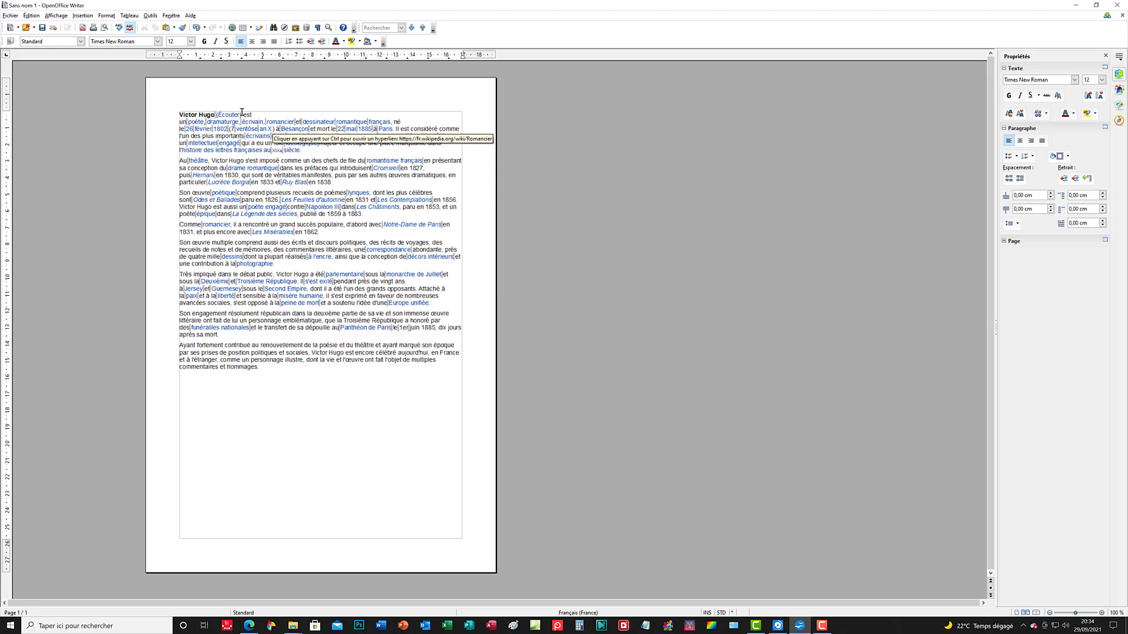
drag(241, 116, 215, 114)
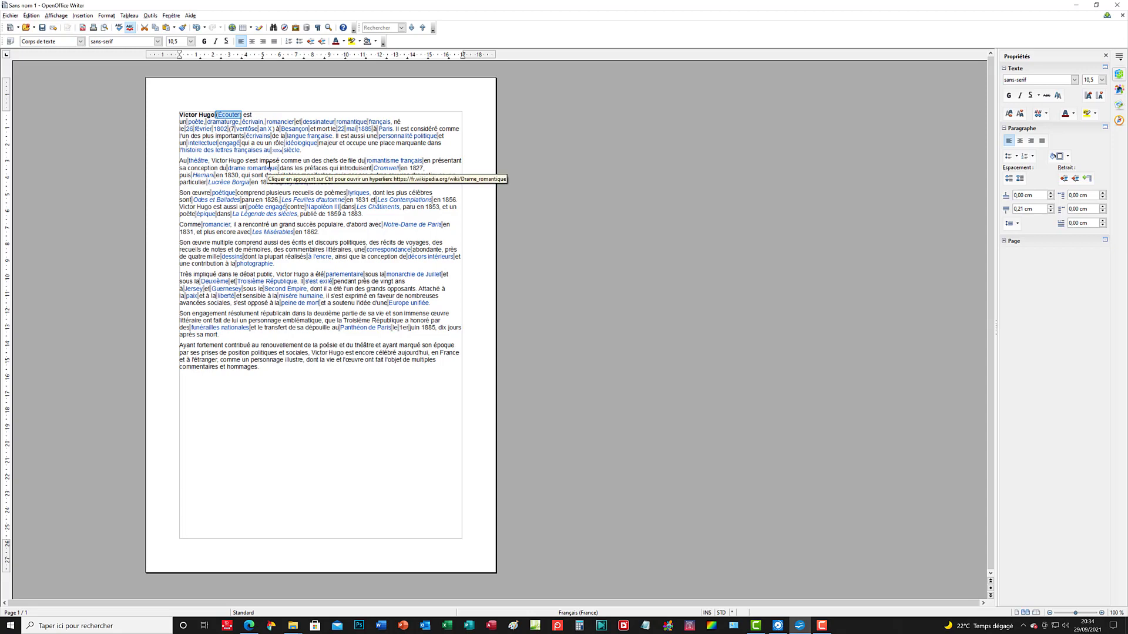
key(Delete)
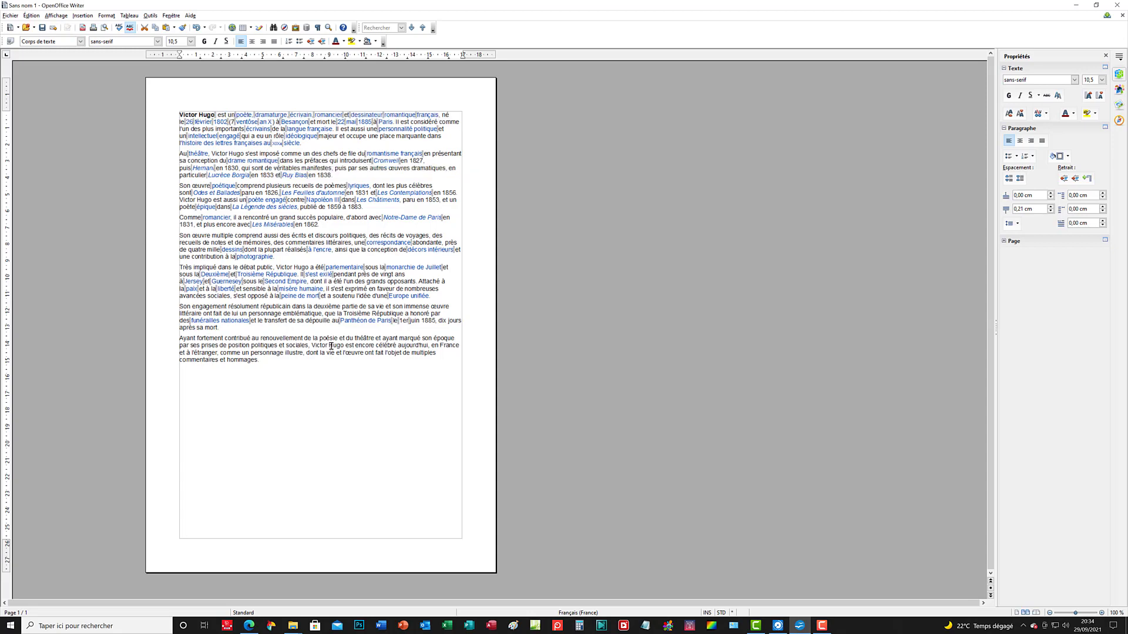
Step: Select all the text and set its paragraph style's alignment to Justifié, last line Justifié, and text-to-text alignment Ligne de base
click(346, 390)
key(ctrl+a)
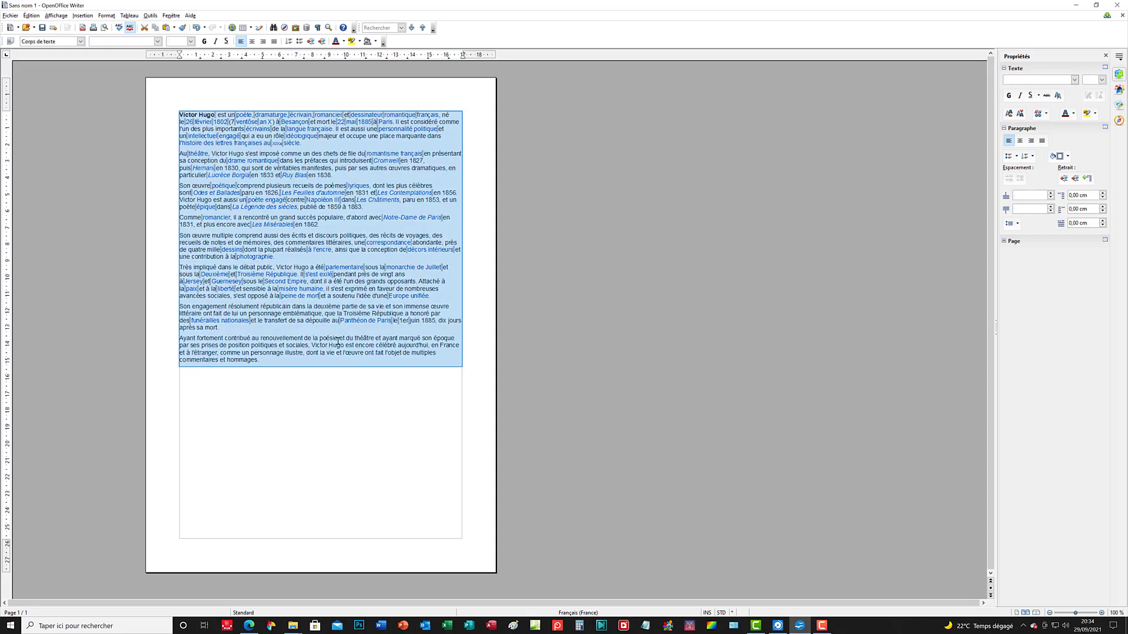
right_click(341, 191)
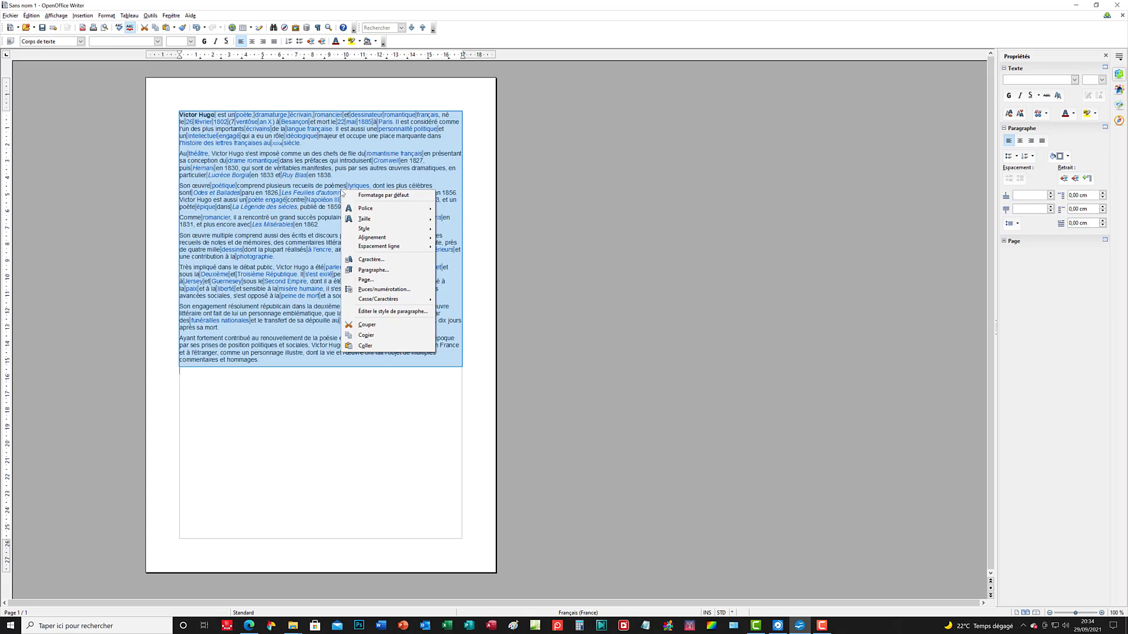
click(411, 311)
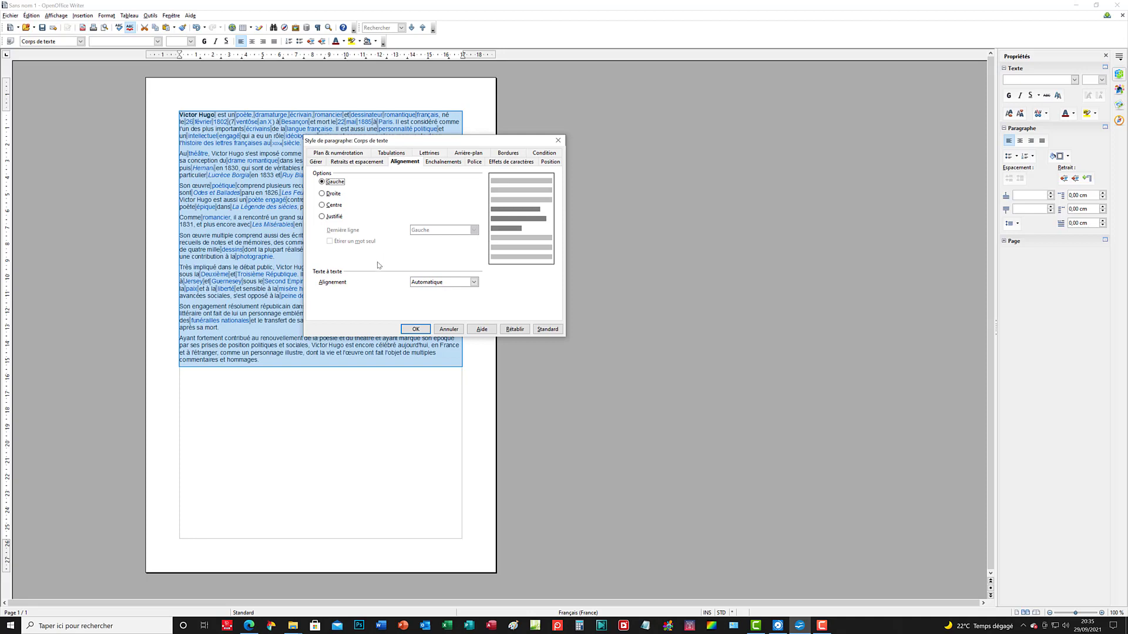
click(321, 217)
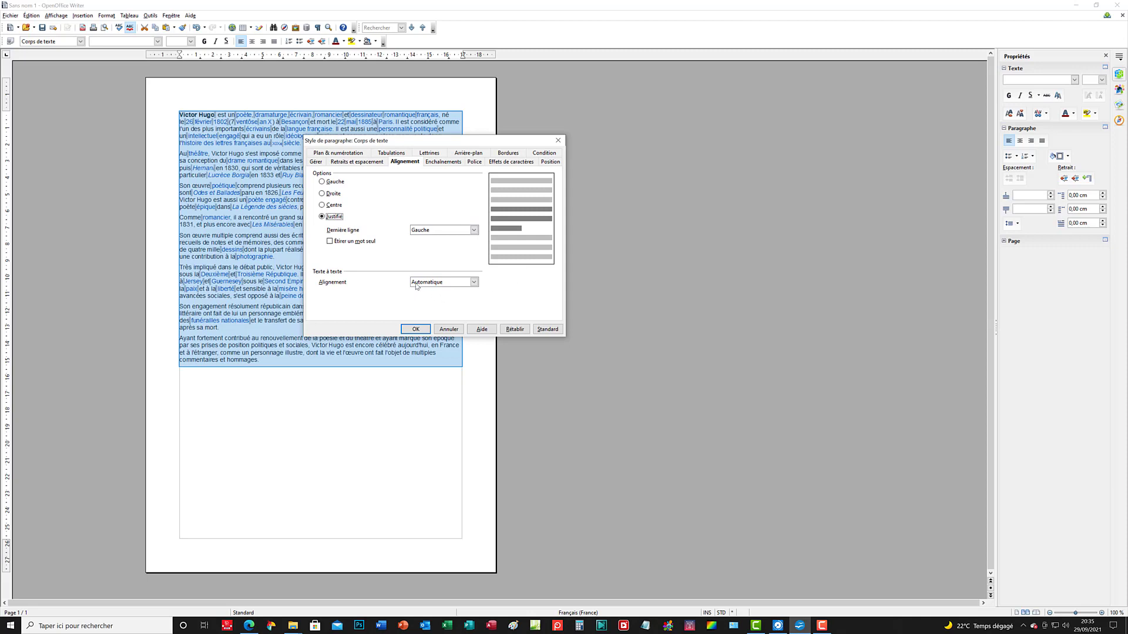
click(475, 231)
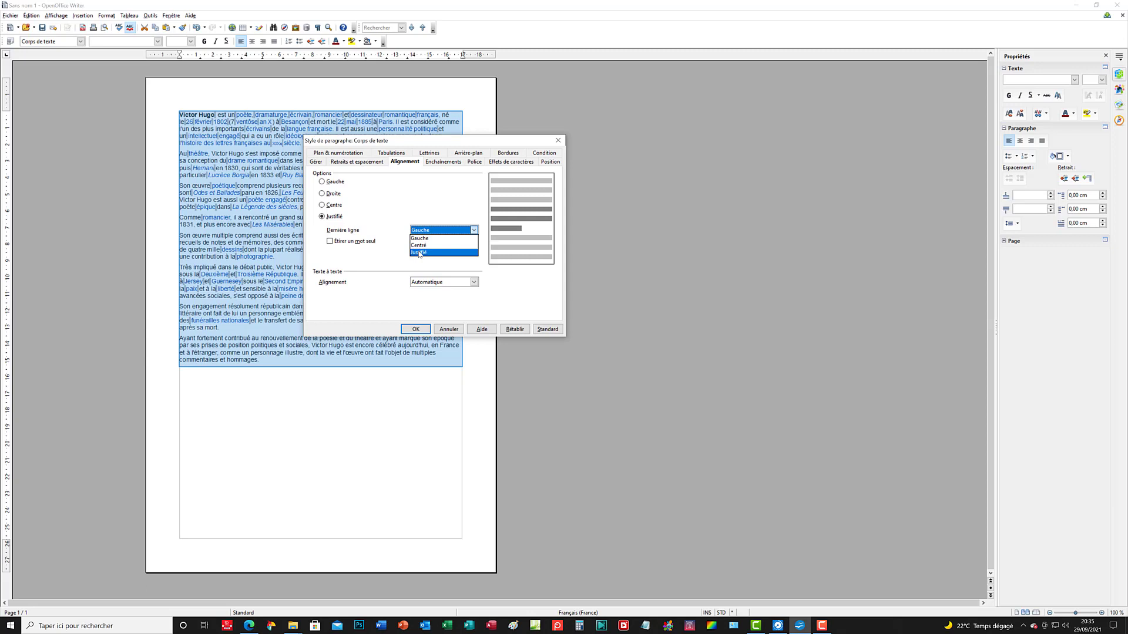
click(419, 253)
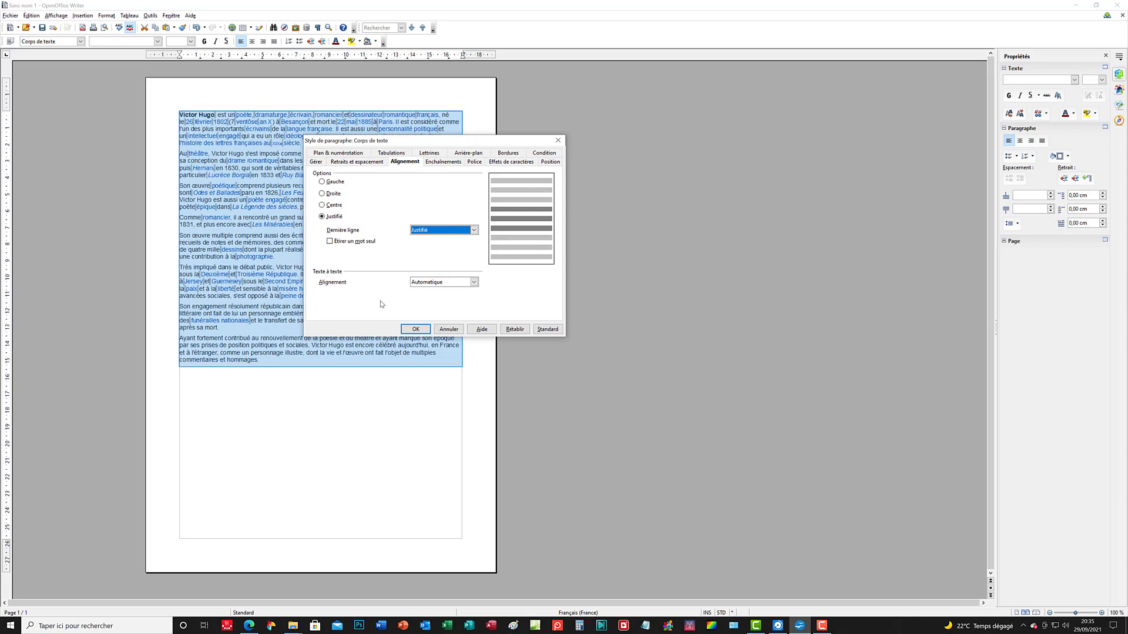
click(473, 282)
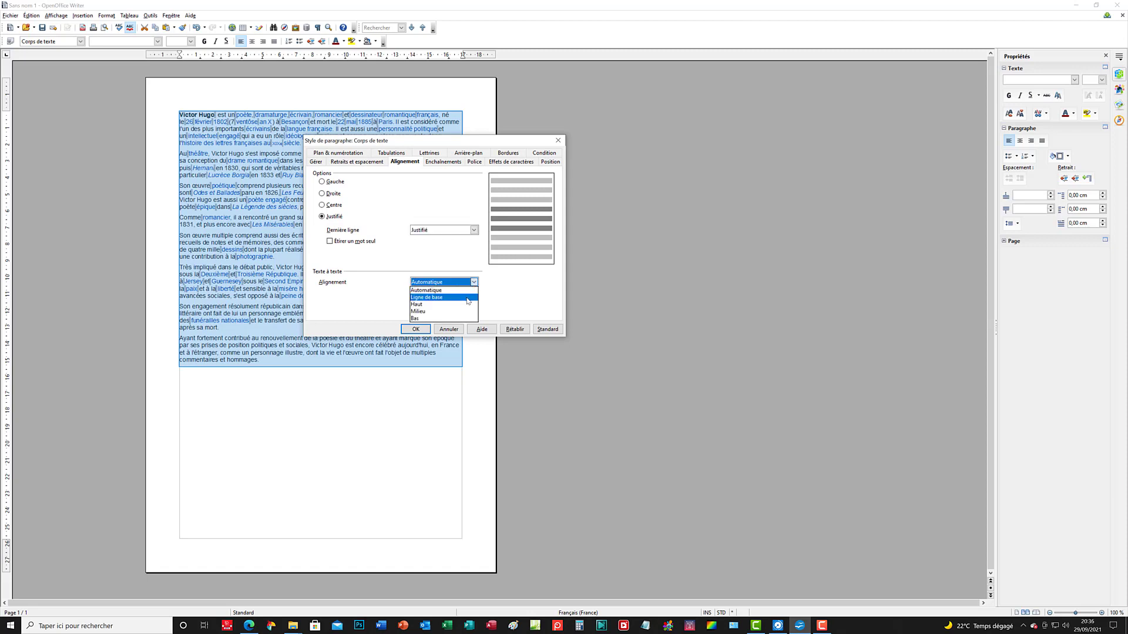
click(468, 298)
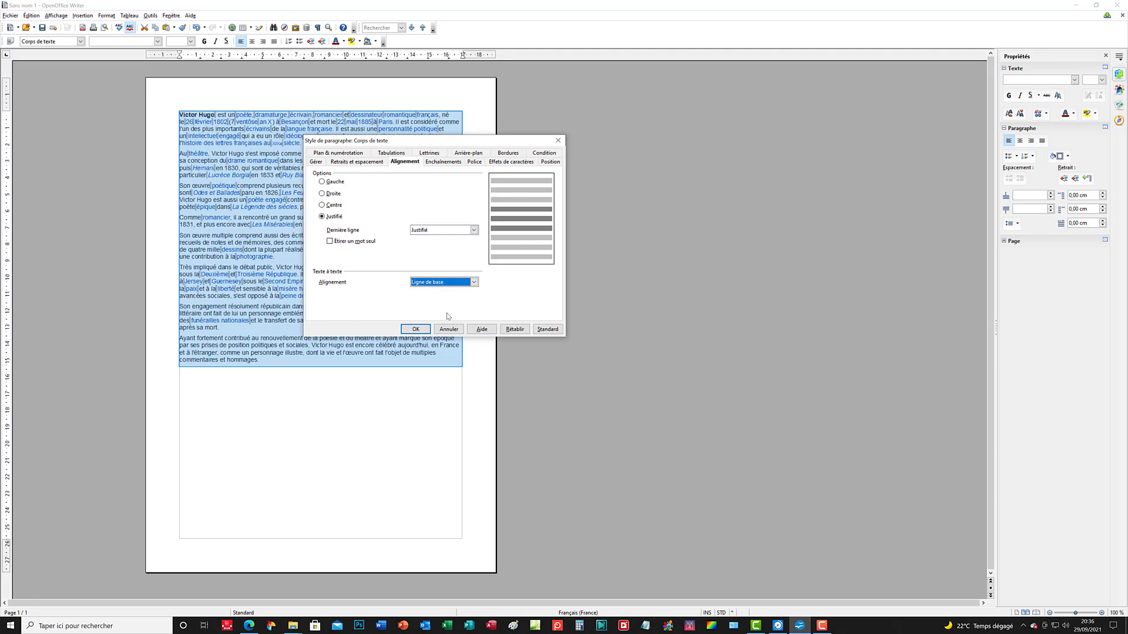
click(416, 329)
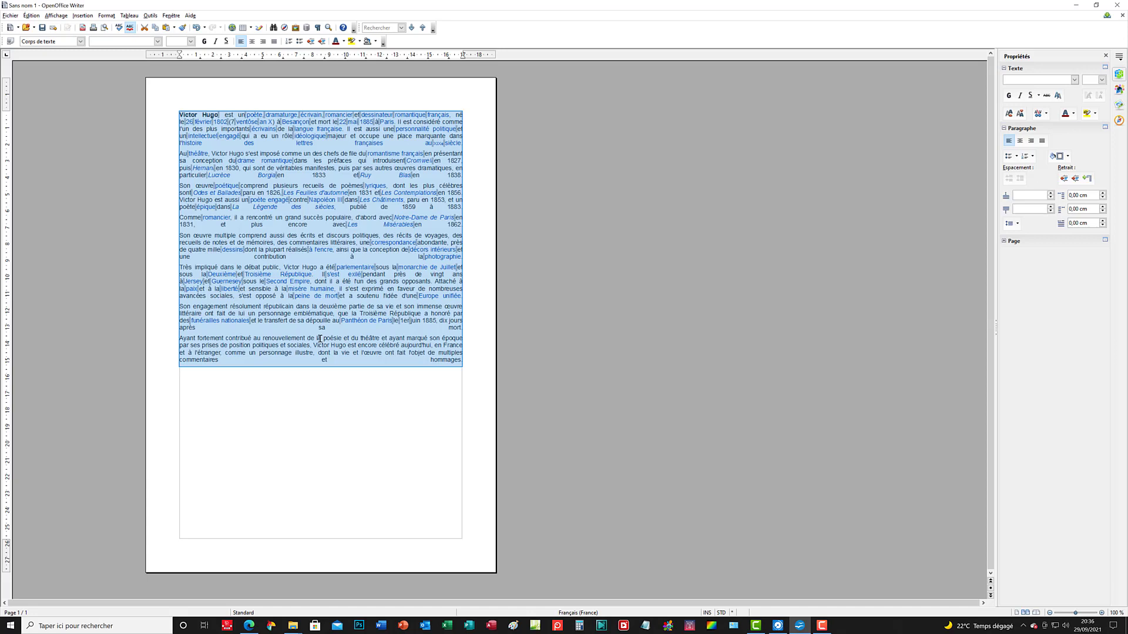
Step: Edit the selected text's paragraph style so the last line of justified paragraphs is aligned Gauche
right_click(333, 225)
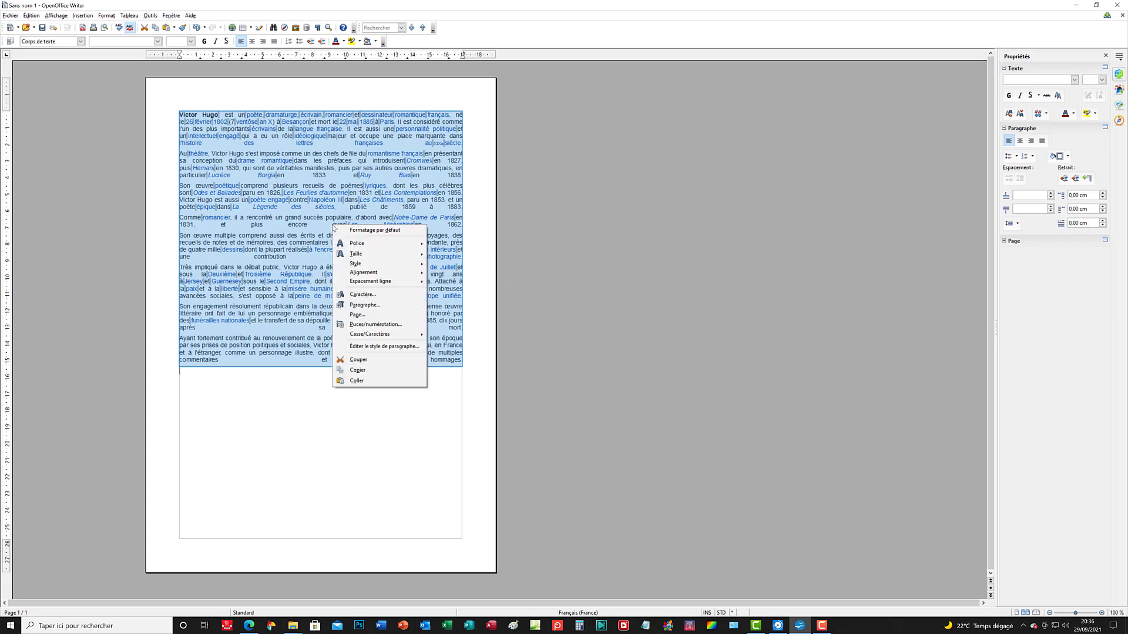
click(360, 348)
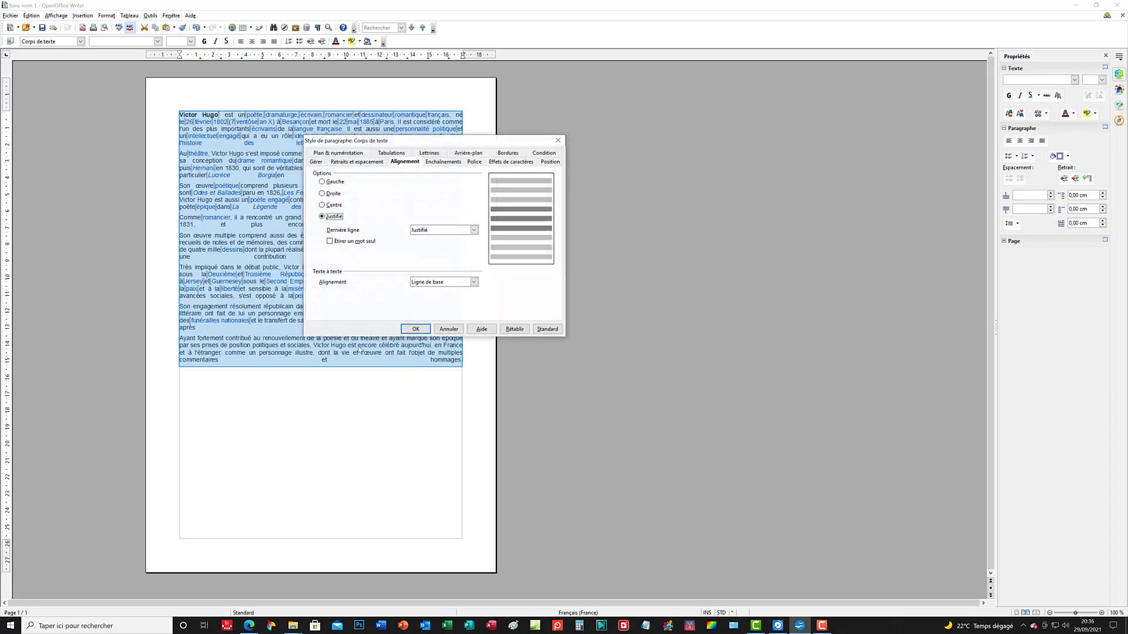
click(475, 230)
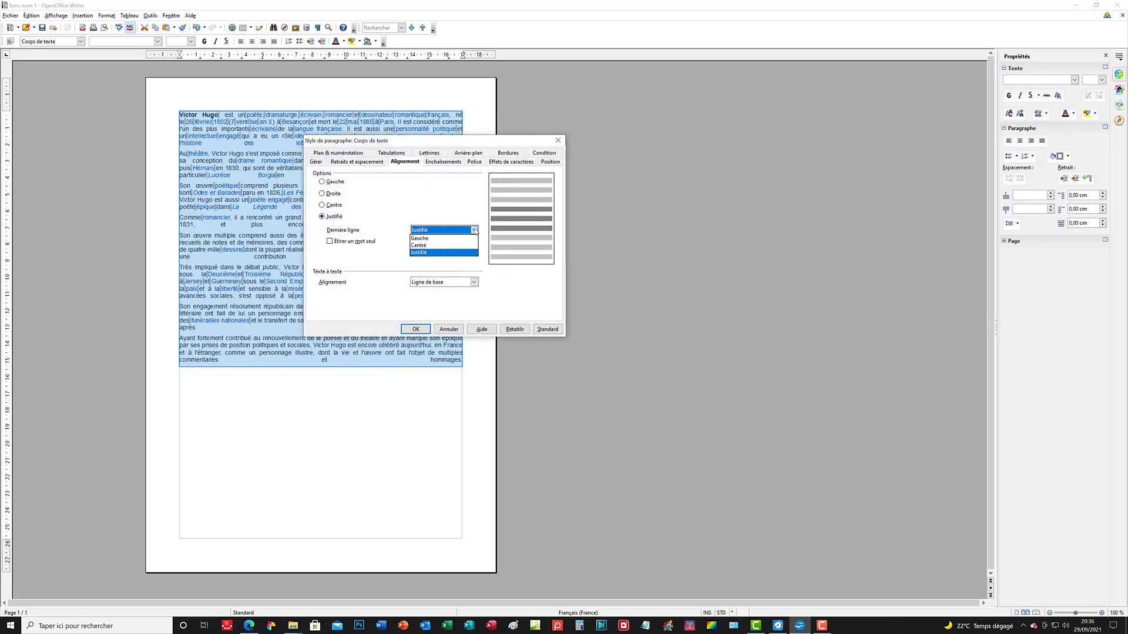
click(418, 241)
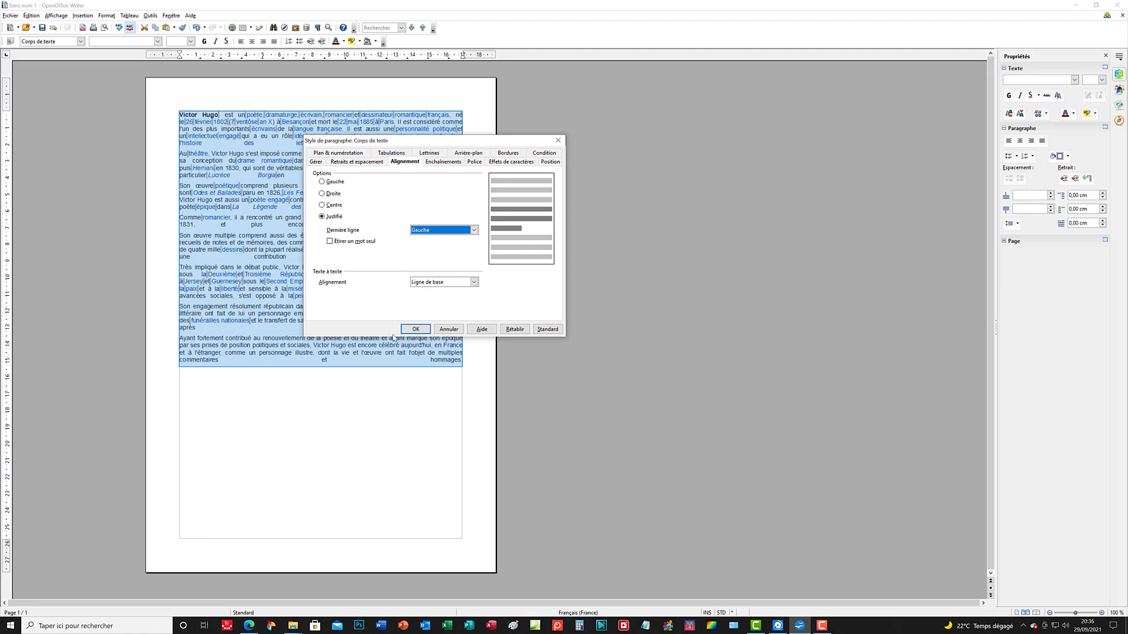
click(420, 330)
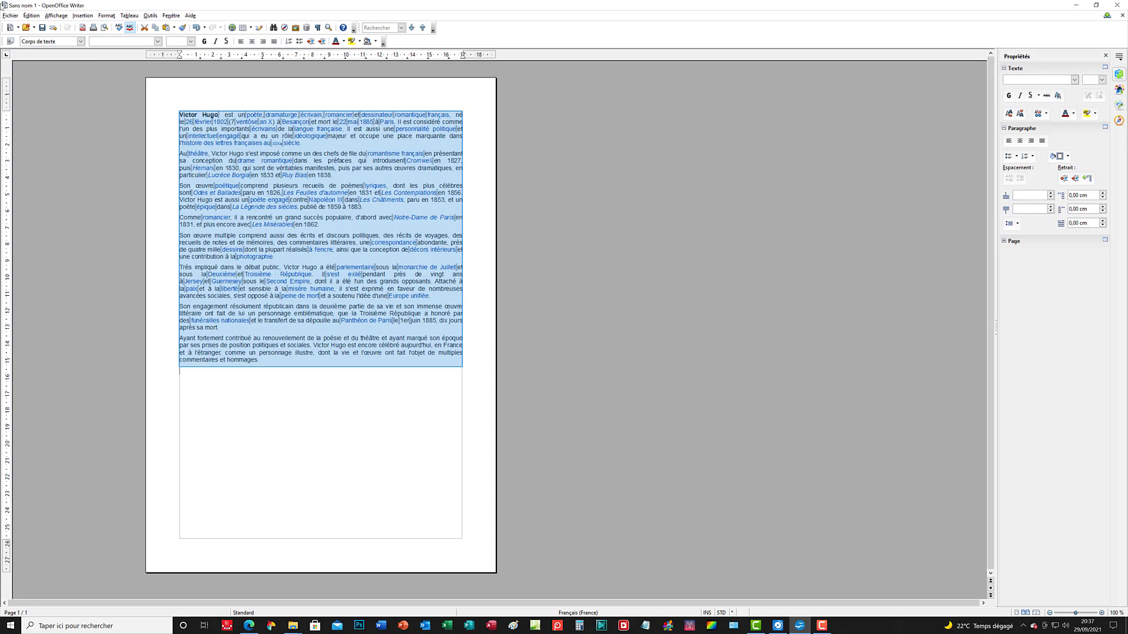
Step: Start saving the document under a new name, with type Texte ODF (.odt) and file name Hugo_justifié
click(9, 15)
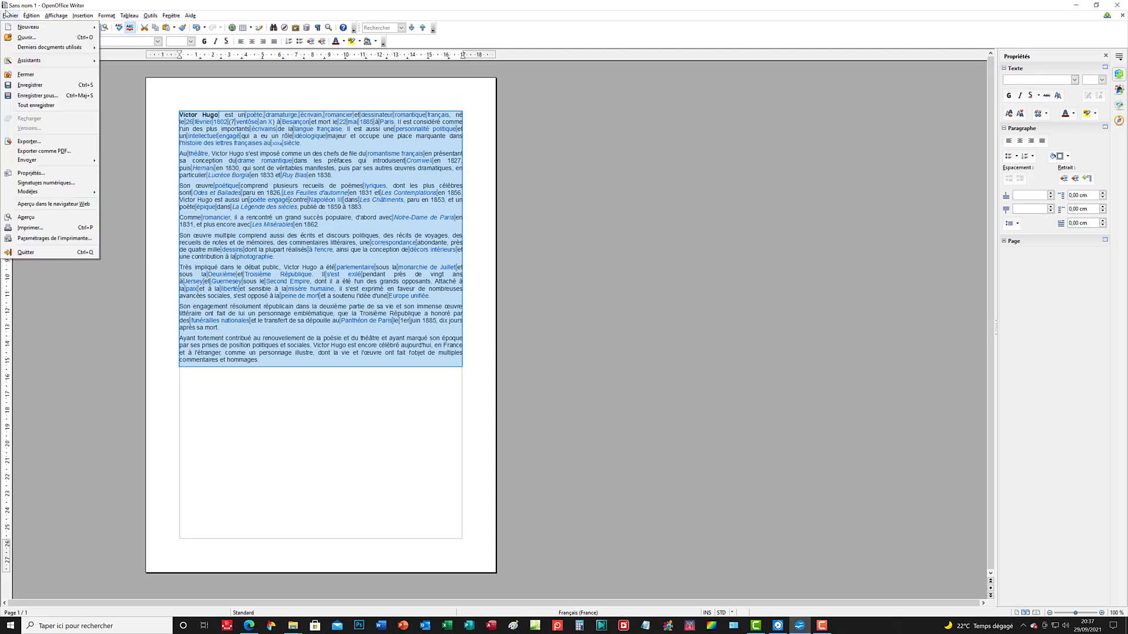
click(35, 97)
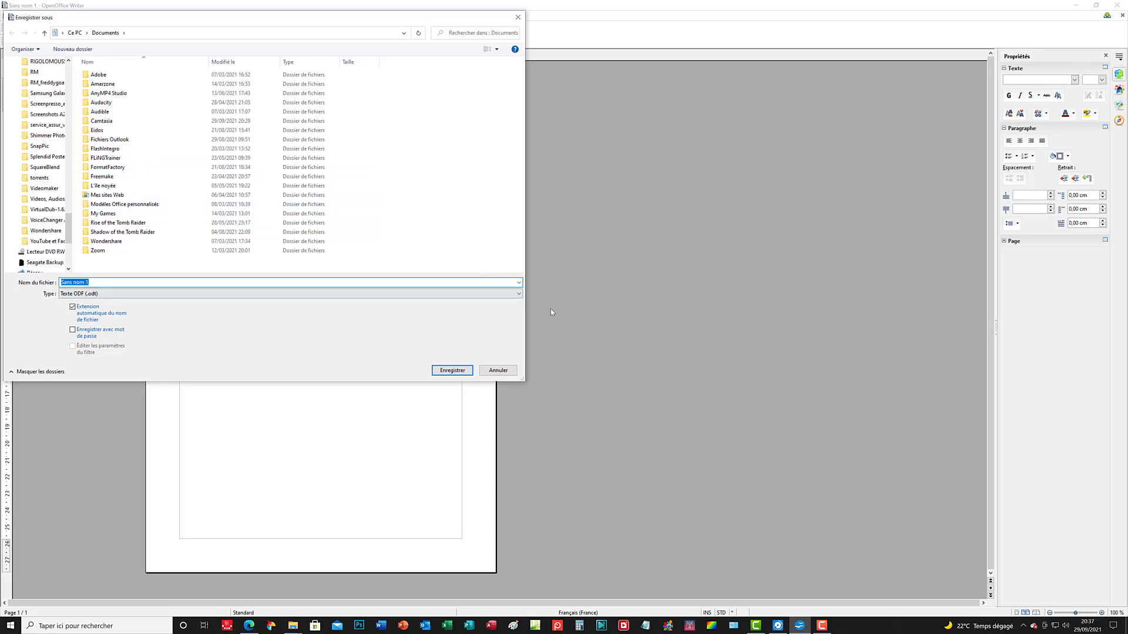
click(519, 296)
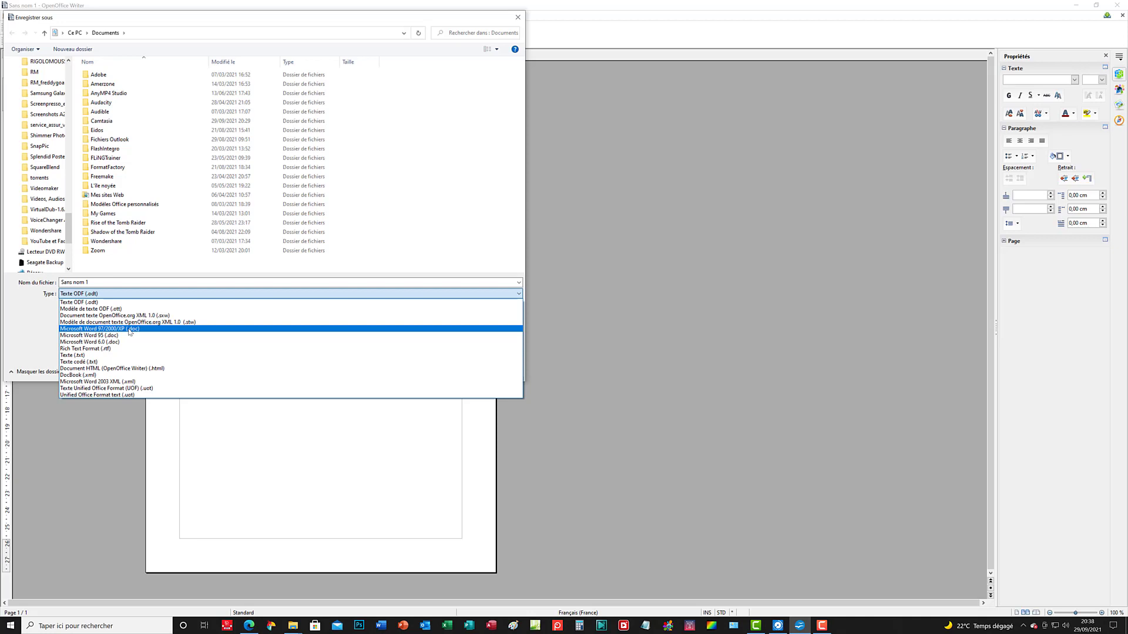
click(97, 303)
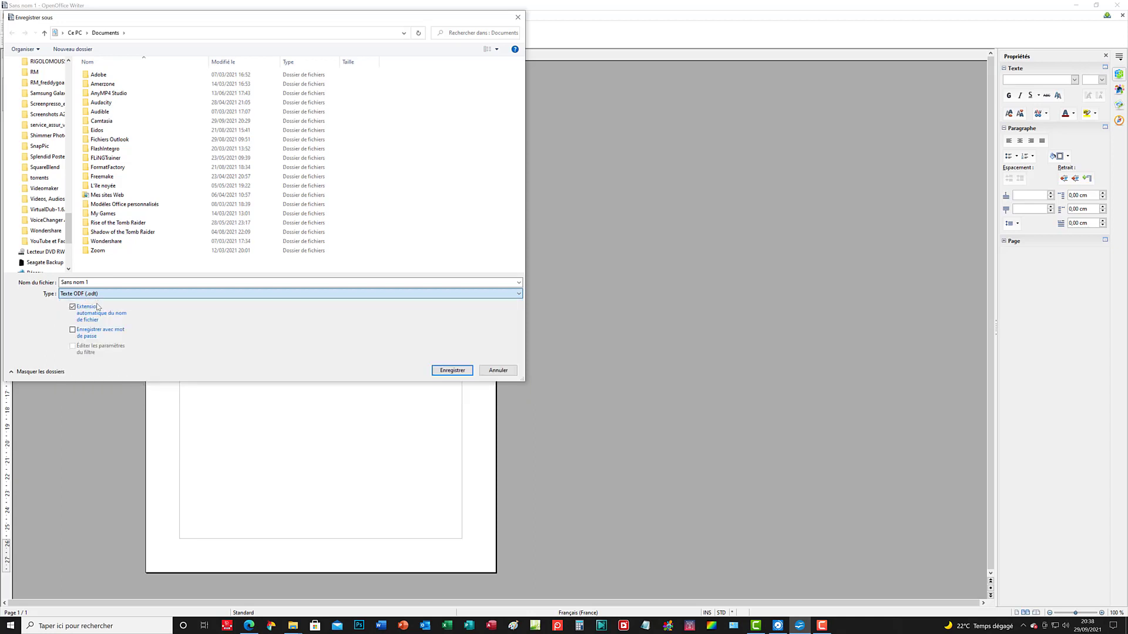
drag(93, 281, 60, 282)
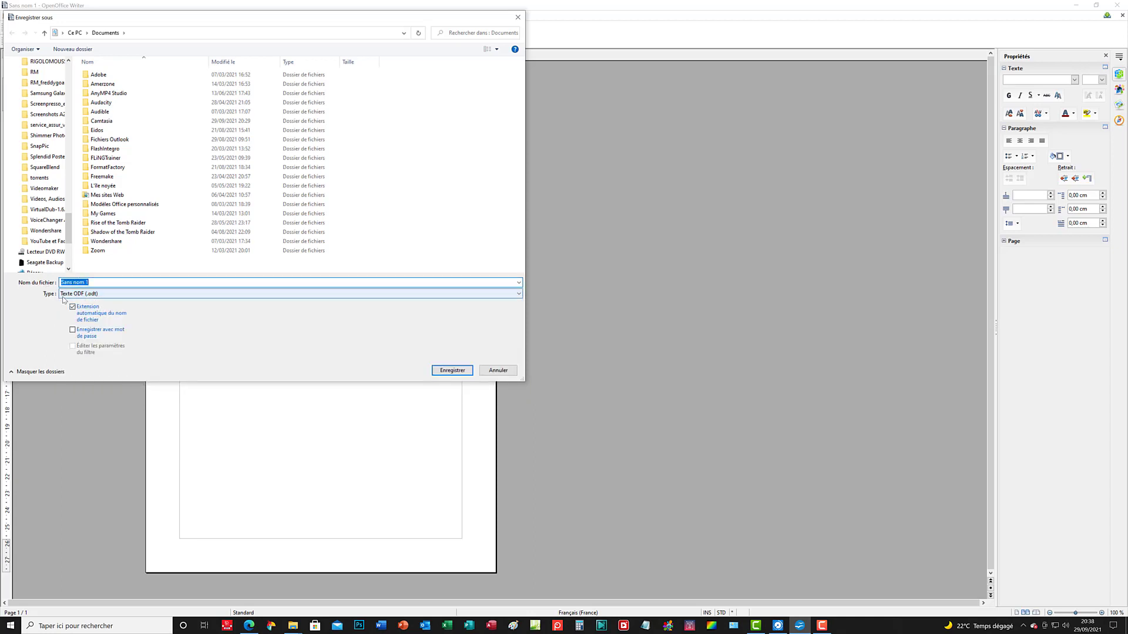
text(Hugoi)
text(%)
key(BackSpace)
key(BackSpace)
key(BackSpace)
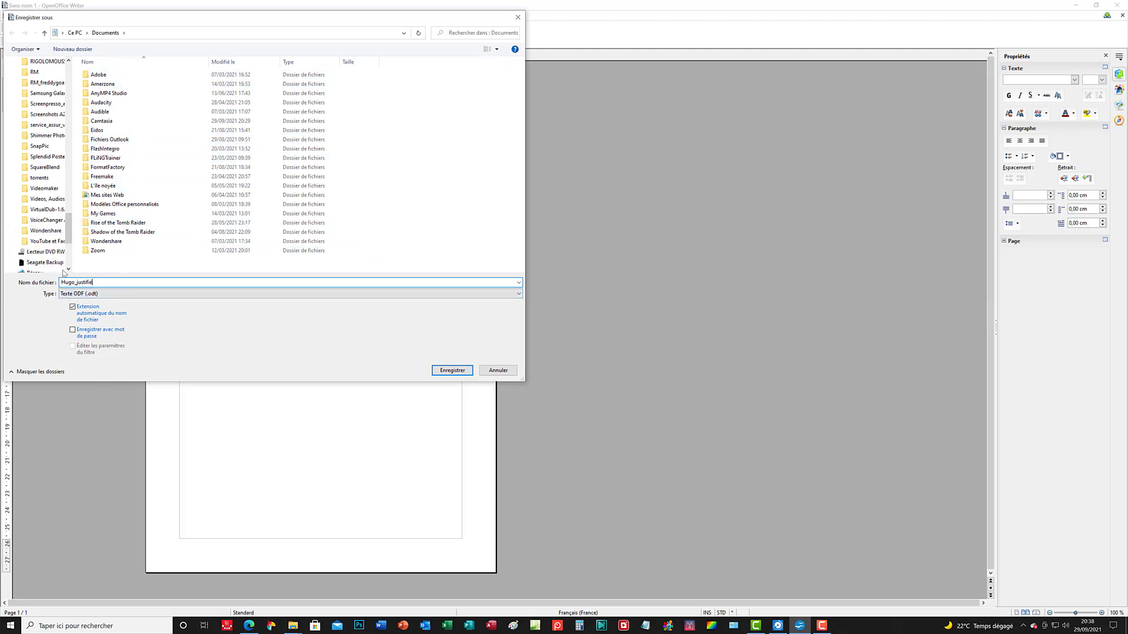
Step: Choose the Bureau folder as the destination and save the file there
drag(69, 224, 71, 65)
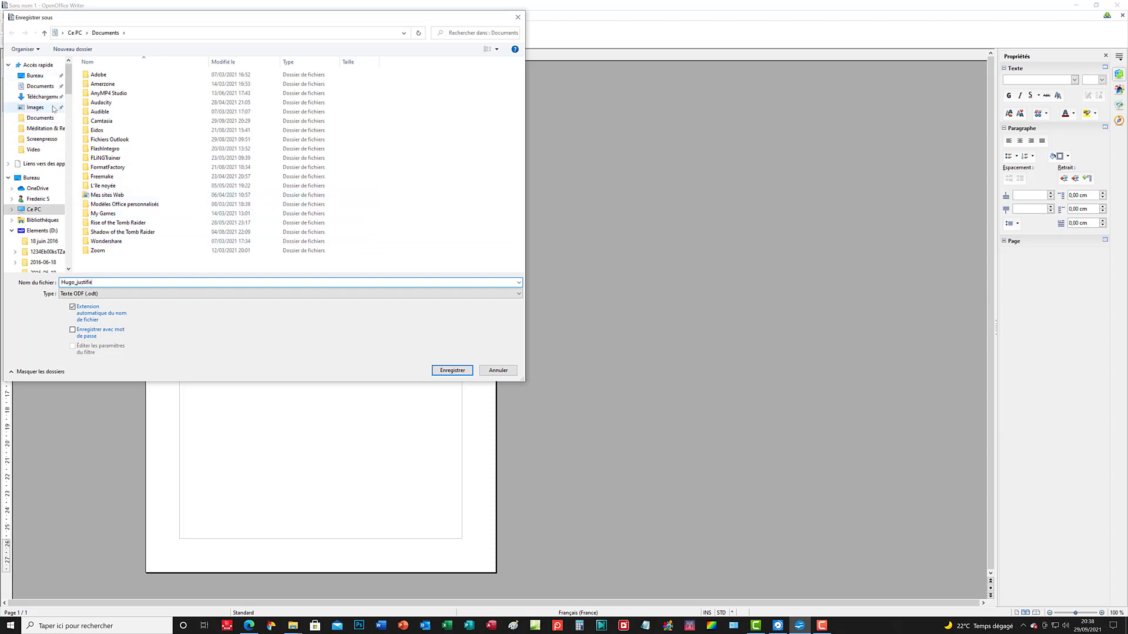
click(48, 76)
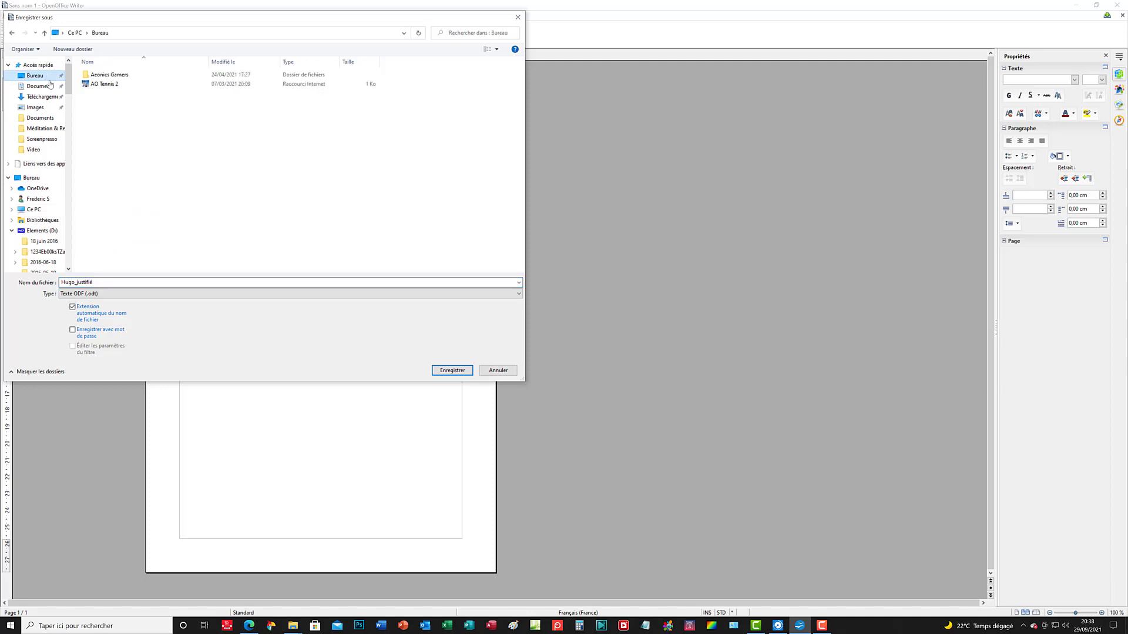
click(441, 372)
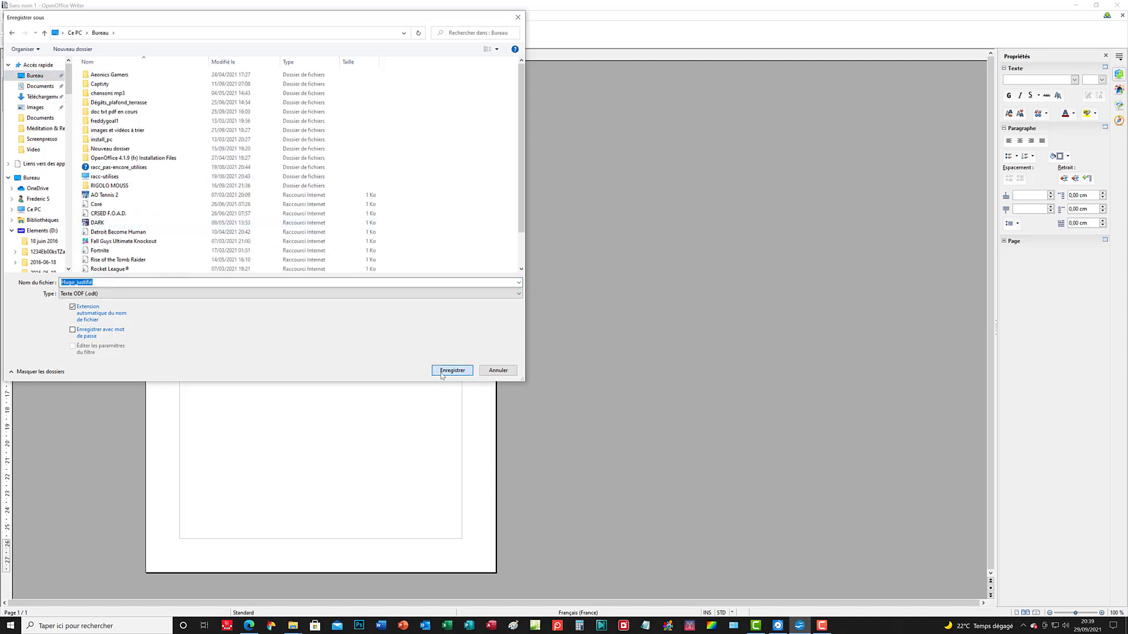